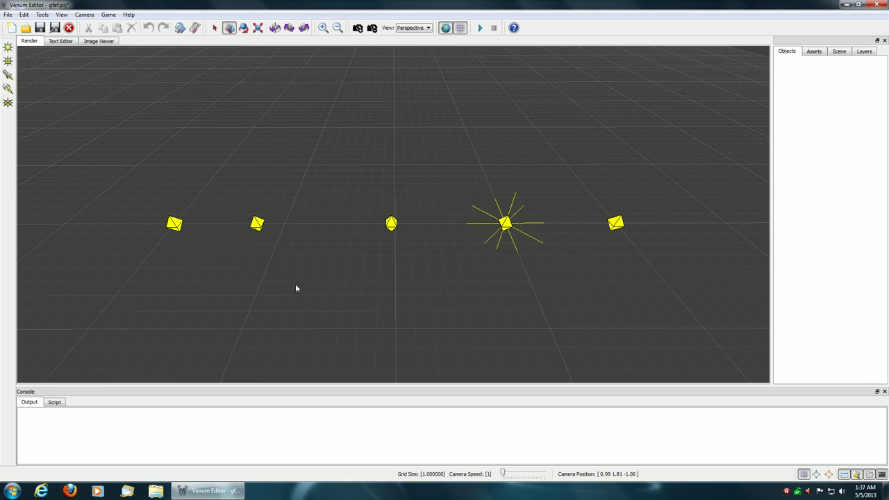
Select each of the five lights in turn to inspect its wireframe shape.
left_click(174, 224)
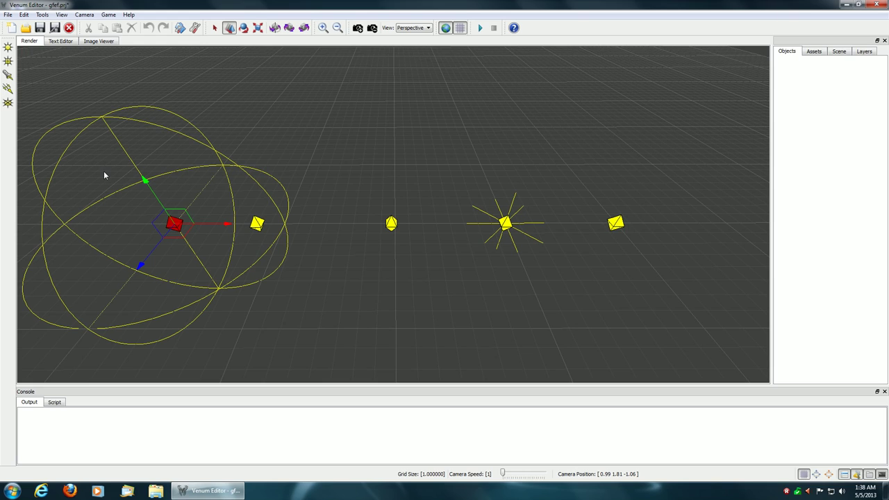
left_click(257, 223)
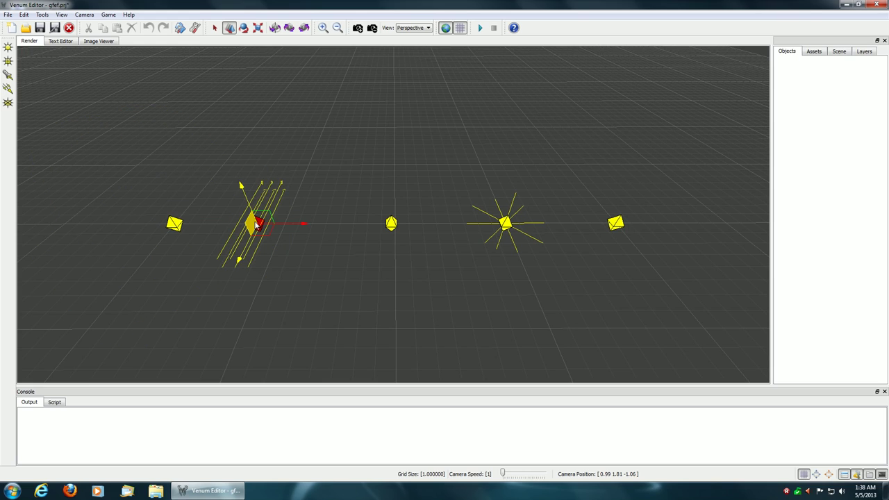
left_click(390, 226)
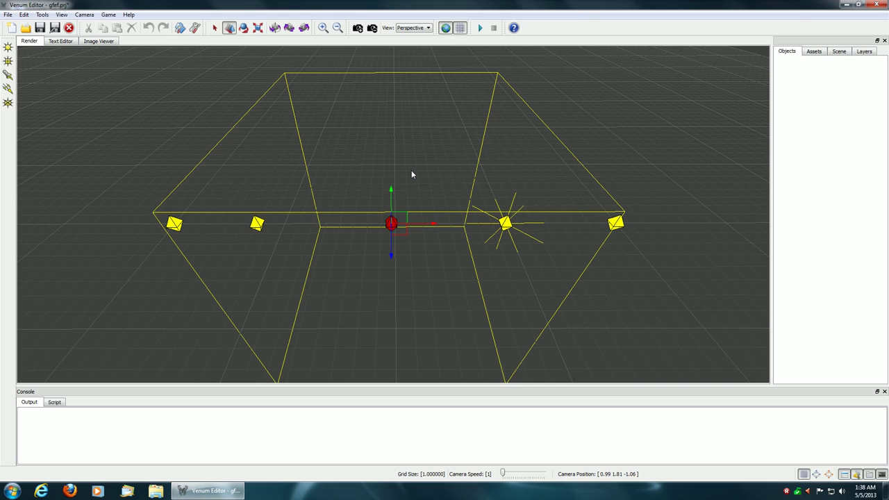
left_click(605, 268)
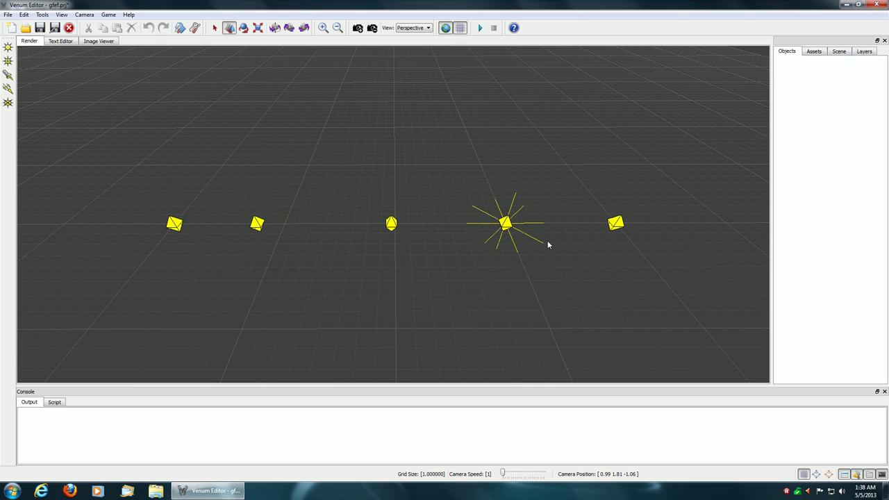
left_click(504, 225)
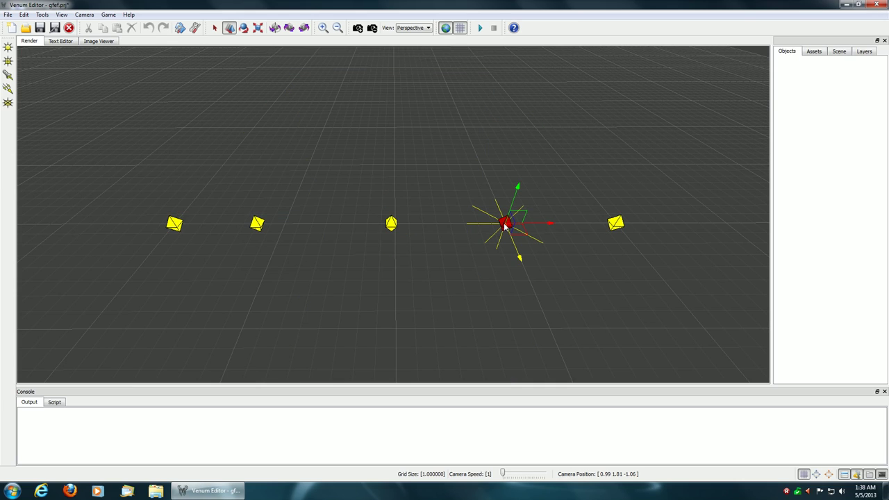
left_click(617, 224)
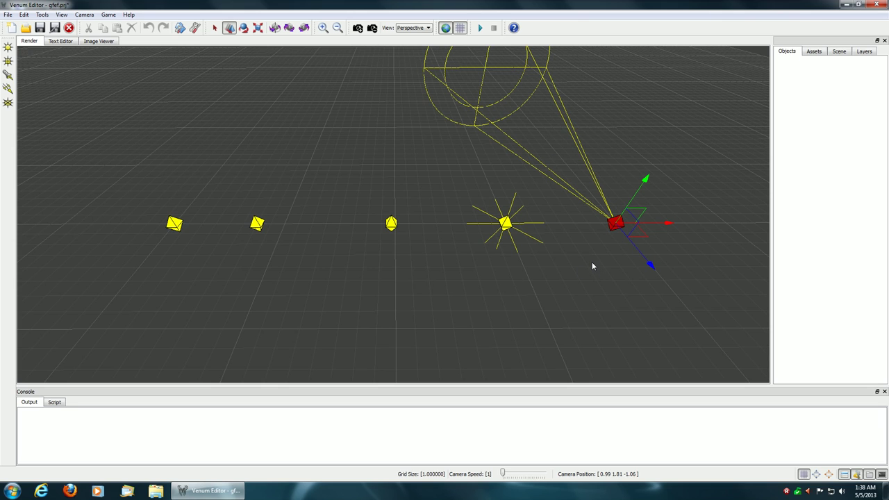
Raise the cone-shaped spot light slightly and move it along the red axis, away from the other lights.
scroll(592, 266, "down", 5)
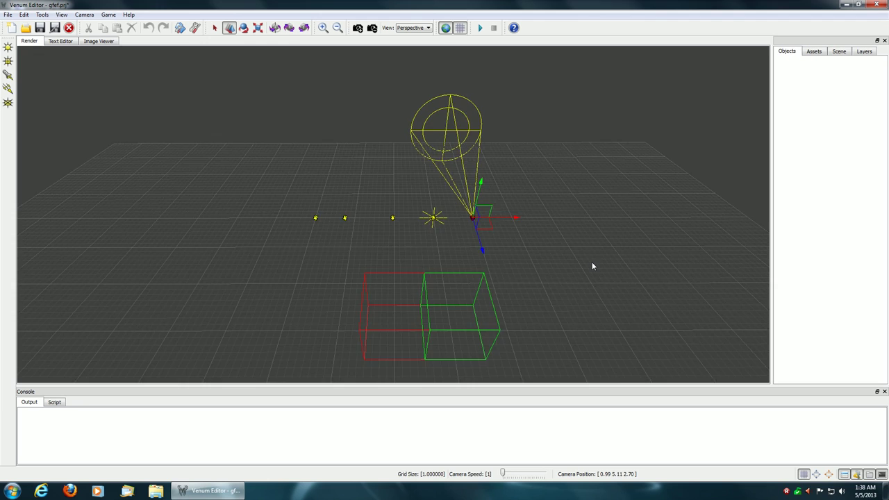
key("w")
key("d")
key("s")
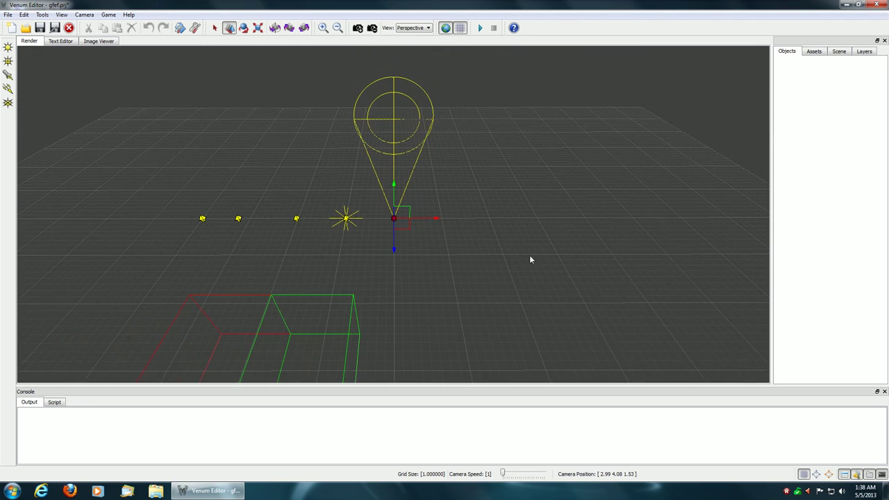
left_click_drag(394, 186, 394, 164)
left_click_drag(437, 201, 486, 202)
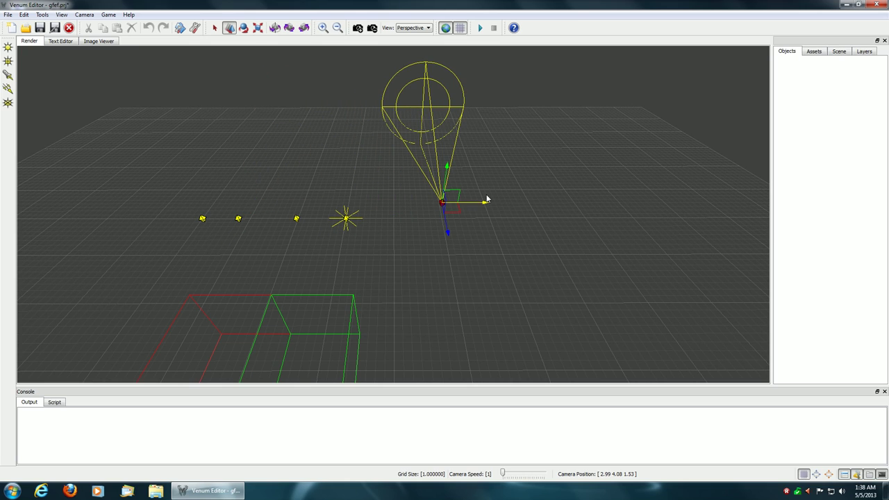
Raise the star-shaped light and shift it freely within its red-blue horizontal plane.
left_click(346, 220)
left_click_drag(341, 183, 318, 118)
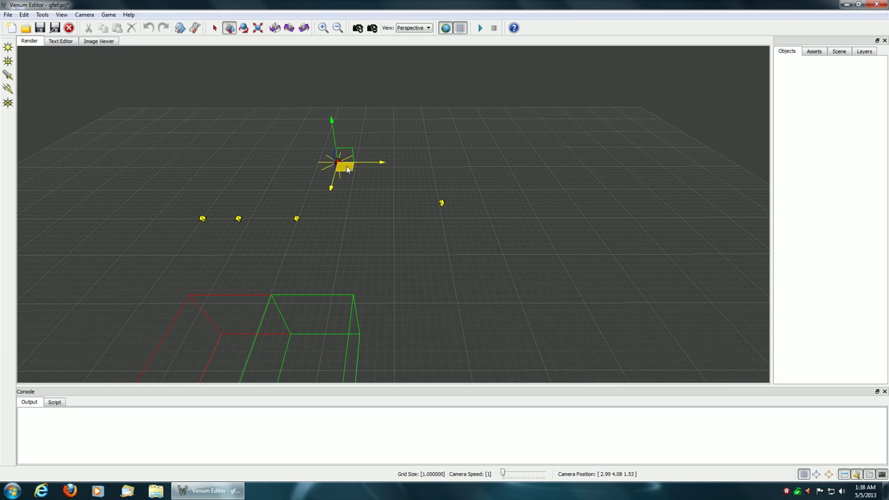
left_click_drag(347, 169, 370, 191)
Turn on Grid Snap and move the star-shaped light in snapped increments along its green and red axes.
left_click(24, 14)
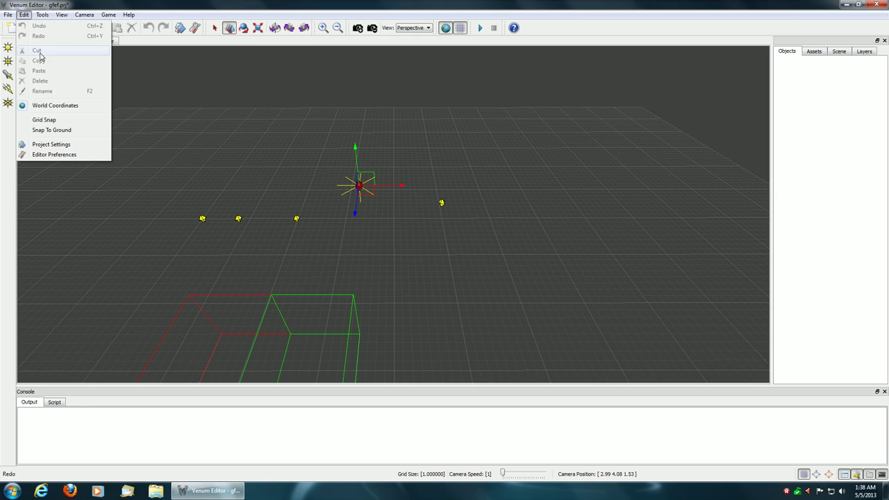
left_click(44, 119)
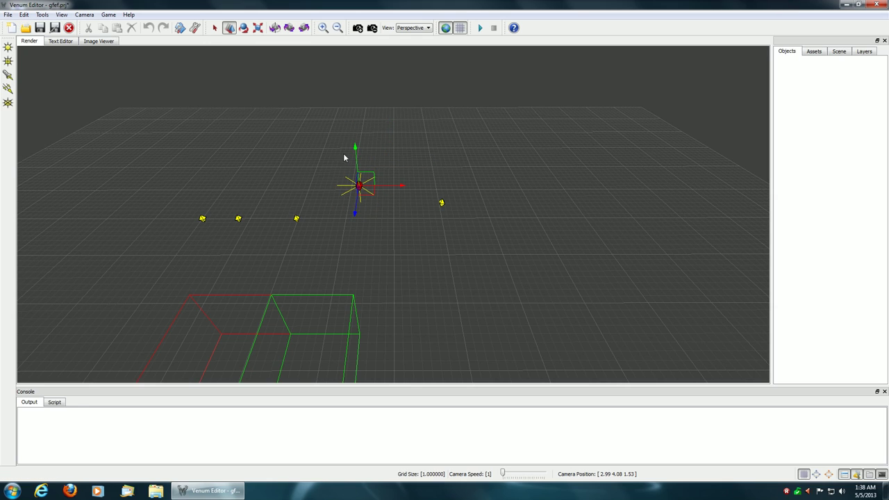
left_click_drag(355, 147, 353, 159)
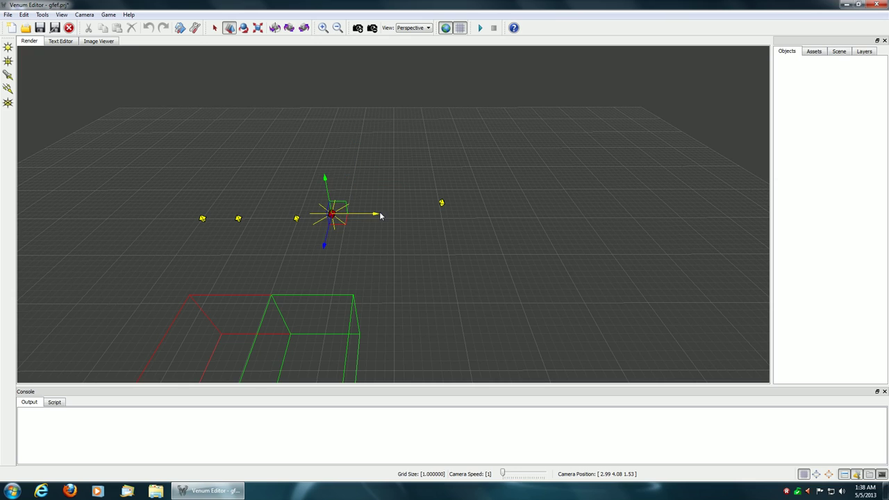
mouse_move(432, 221)
left_mouse_down()
mouse_move(508, 226)
mouse_move(435, 218)
mouse_move(450, 223)
left_mouse_up()
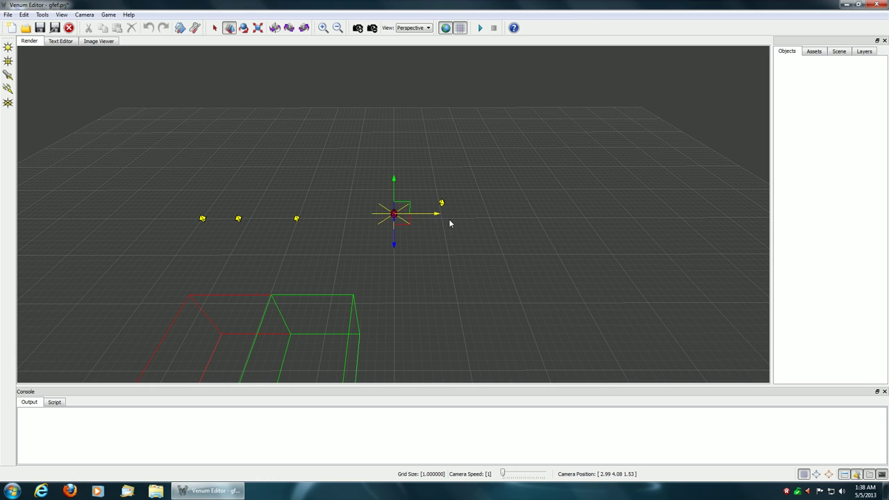
Reposition the star-shaped light in grid increments along its blue and red axes.
mouse_move(405, 257)
right_mouse_down()
mouse_move(439, 266)
mouse_move(417, 267)
right_mouse_up()
key("w")
left_click_drag(250, 143, 267, 182)
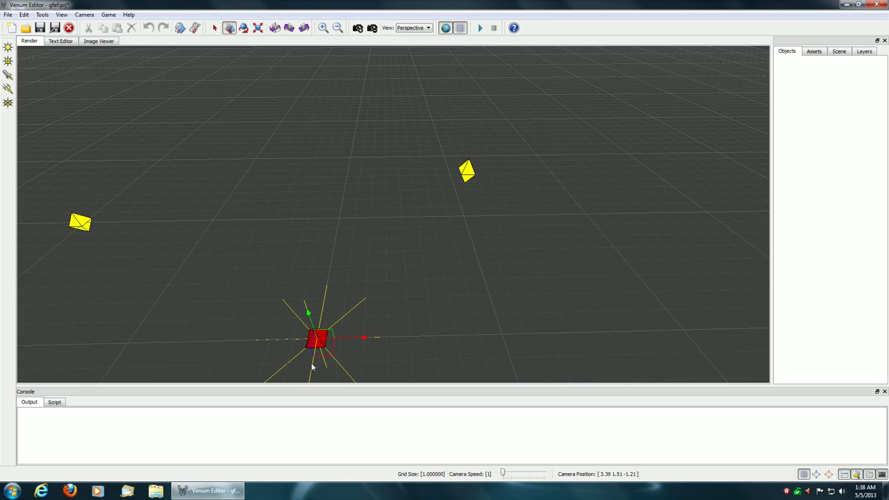
left_click_drag(316, 331, 344, 197)
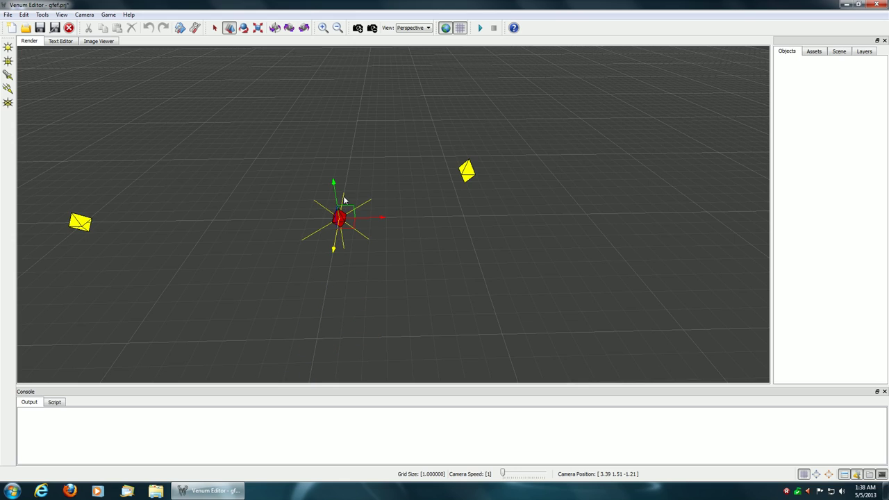
left_click_drag(482, 230, 413, 209)
Get a close view of the star-shaped light and reduce the grid size to 0.0625.
right_click_drag(392, 220, 310, 254)
key("w")
right_click_drag(417, 208, 387, 266)
key("bracketleft")
key("bracketleft")
key("bracketleft")
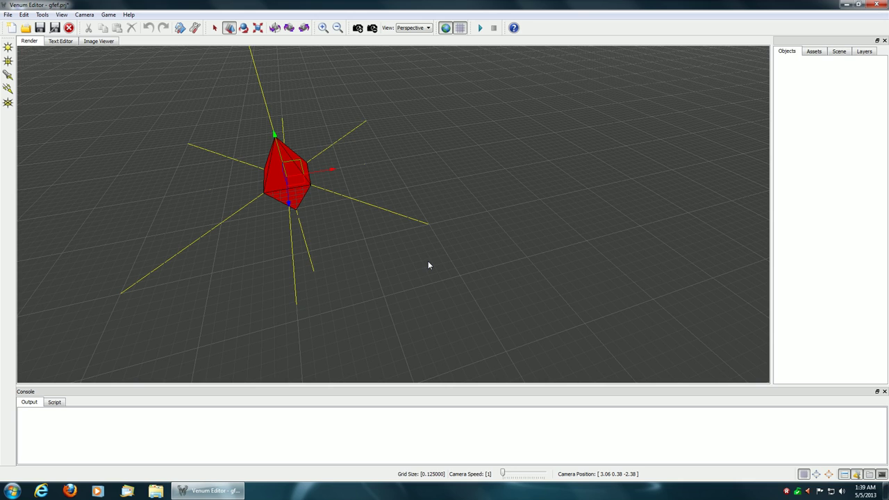
key("bracketleft")
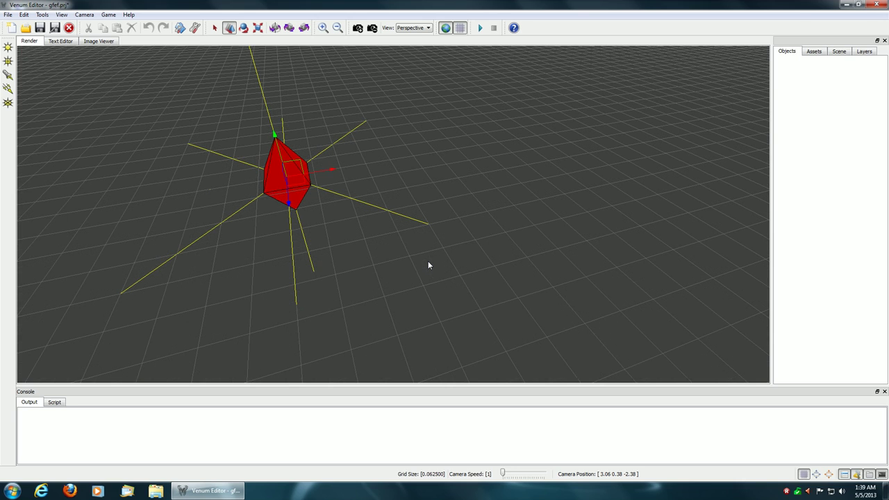
Move the star-shaped light along the red axis with the finer grid snapping.
right_click_drag(429, 261, 333, 257)
key("w")
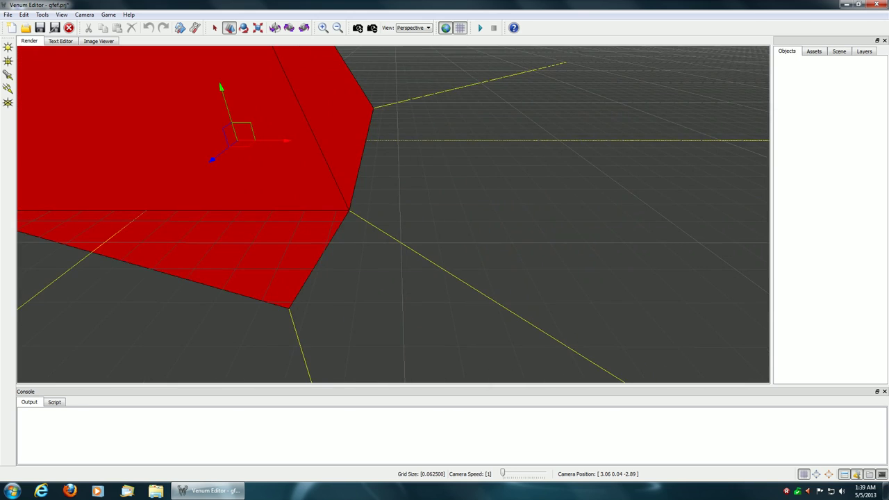
key("s")
right_click_drag(396, 240, 410, 243)
key("w")
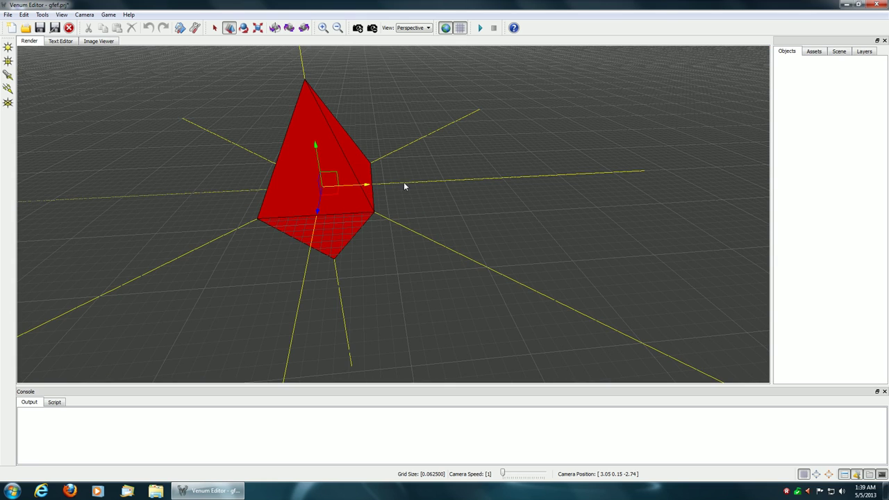
left_click_drag(404, 182, 431, 183)
Increase the grid size to 2.
right_click_drag(514, 196, 559, 191)
key("s")
key("]")
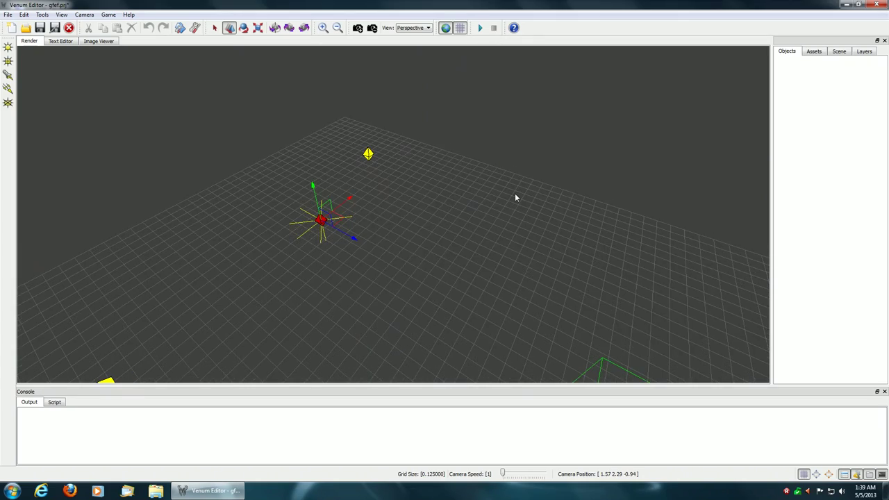
key("]")
key("]")
key("]")
key("]")
right_click_drag(480, 203, 521, 243)
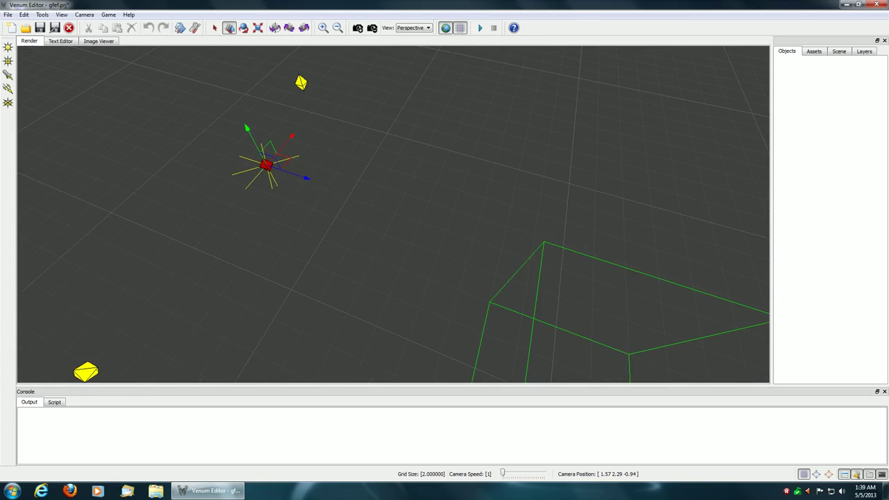
Increase the grid size to 64 while viewing the scene from farther away.
scroll(475, 204, "down", 10)
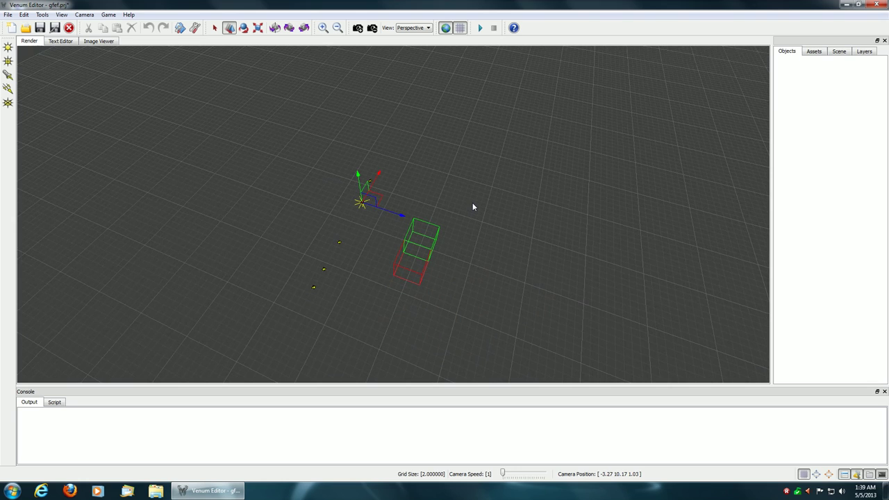
key("plus")
key("plus")
key("plus")
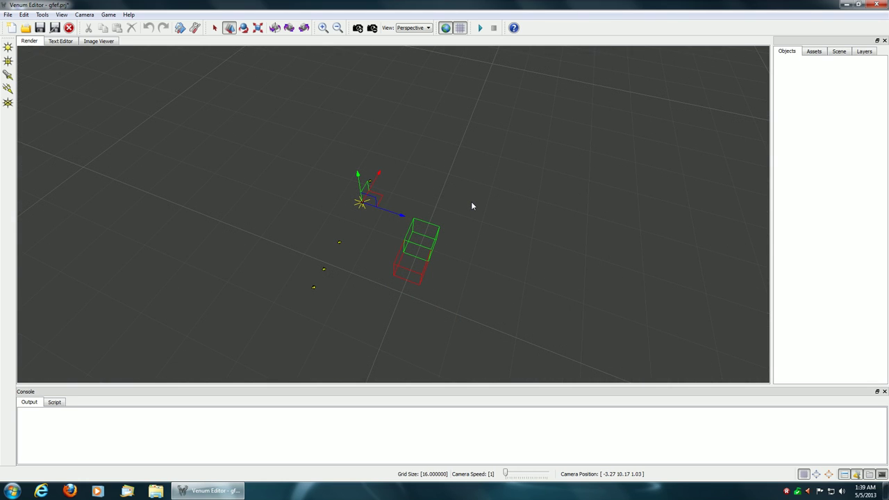
scroll(472, 203, "down", 6)
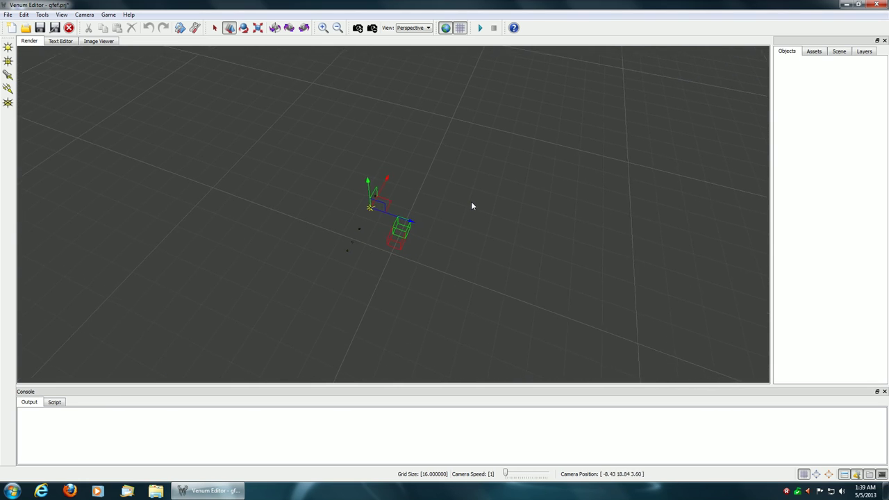
scroll(471, 204, "down", 6)
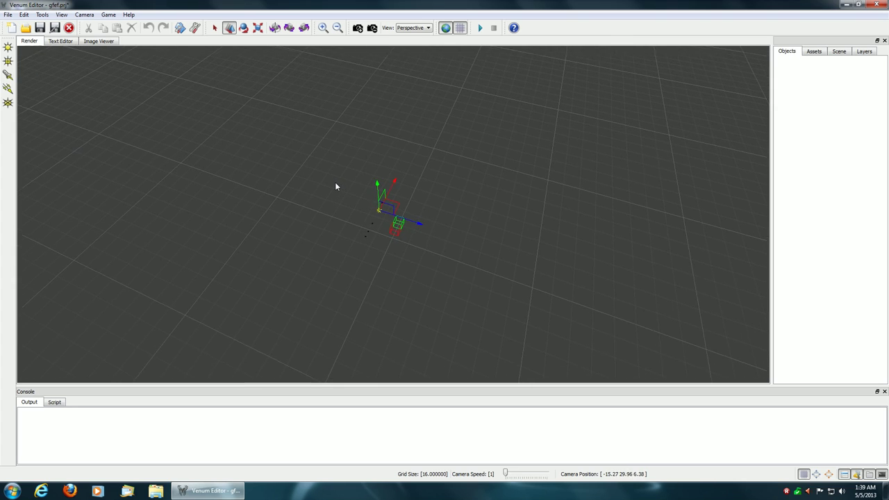
scroll(335, 186, "down", 2)
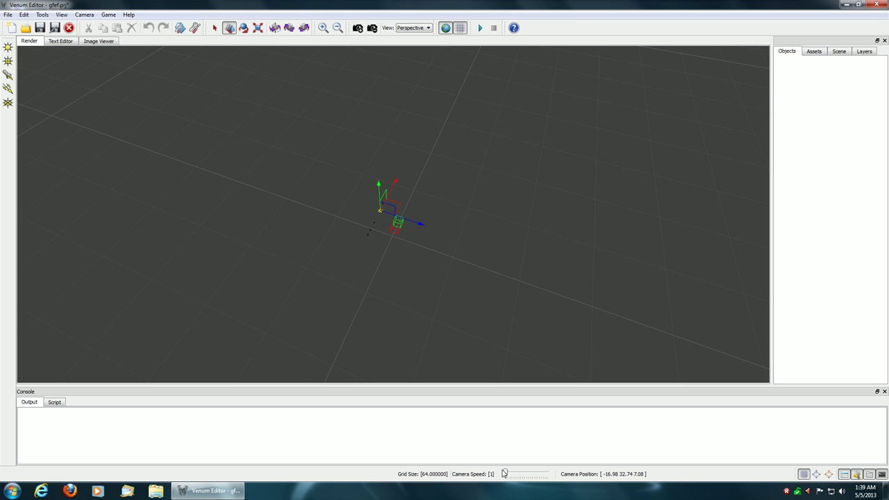
Set the camera speed to 41 and pull the camera far back from the scene.
left_click_drag(505, 474, 521, 474)
scroll(457, 316, "down", 3)
scroll(456, 316, "down", 3)
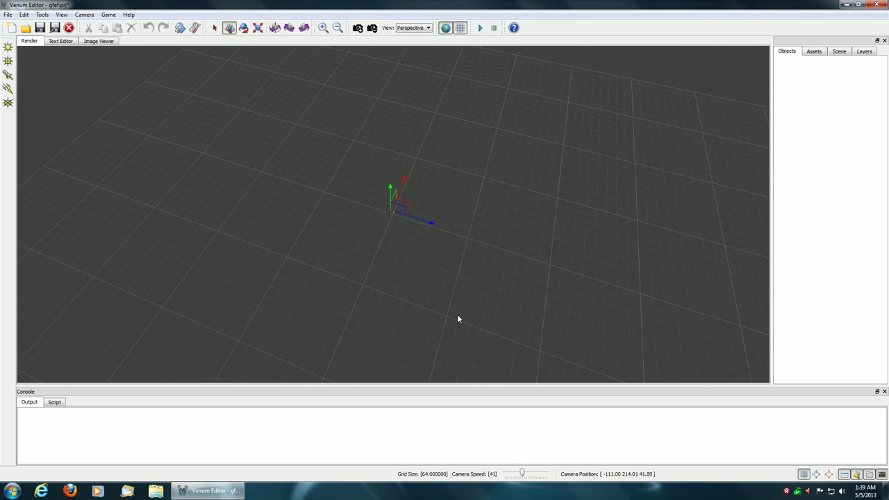
Increase the grid size to 1024.
key("bracketright")
key("bracketright")
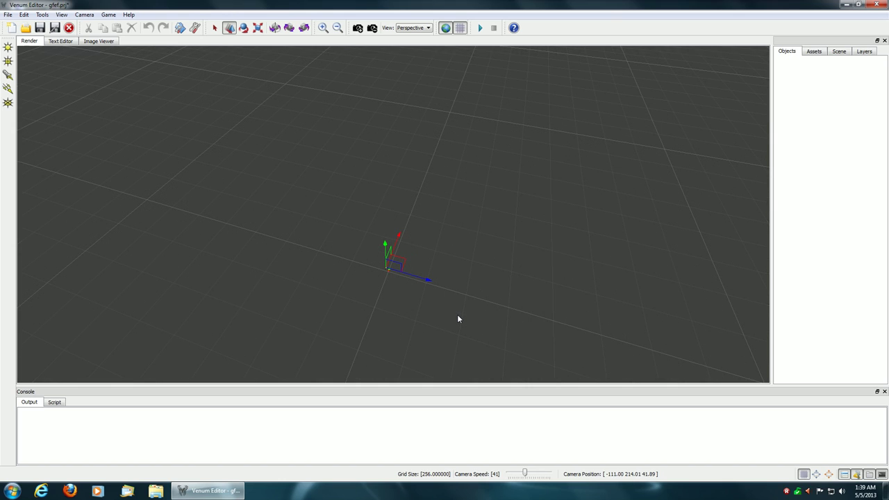
key("bracketright")
scroll(457, 318, "down", 3)
scroll(457, 319, "down", 3)
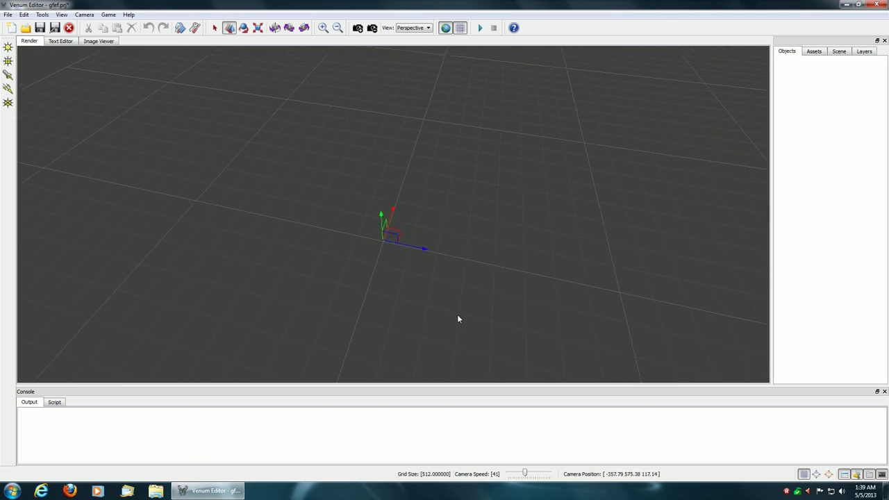
key("bracketright")
Bring the camera back near the lights and reduce the grid size to 16.
right_click_drag(457, 317, 339, 119)
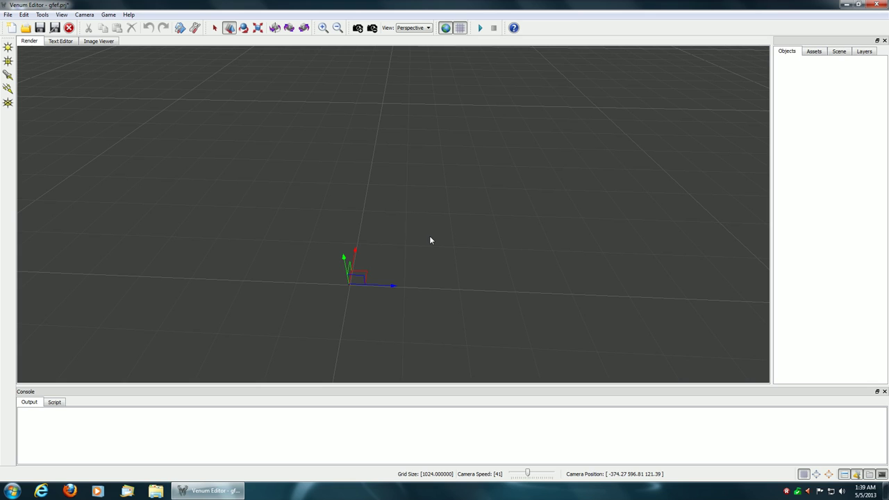
right_click_drag(430, 237, 461, 240)
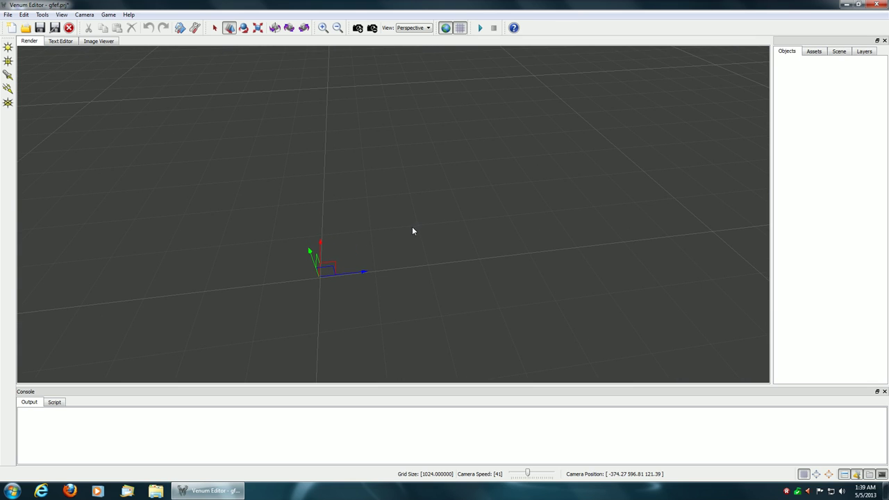
right_click_drag(412, 226, 341, 270)
key("w")
key("w")
right_click_drag(455, 211, 462, 187)
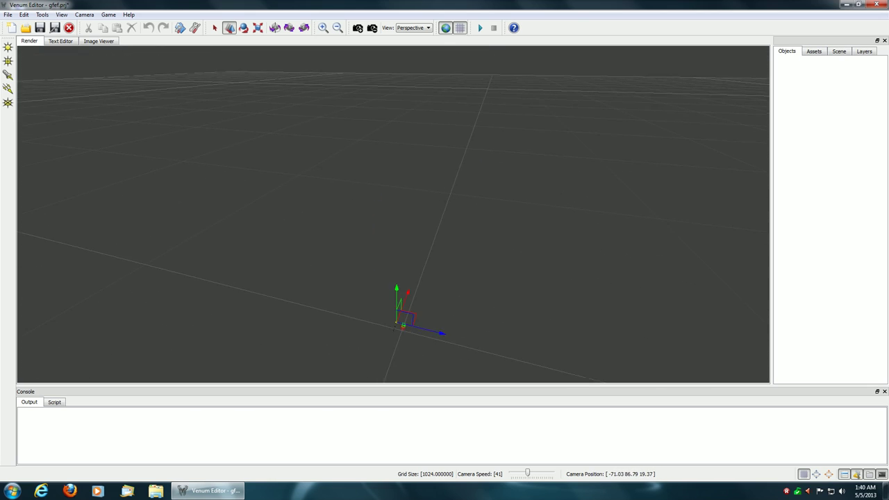
key("[")
key("[")
key("[")
key("[")
key("[")
key("[")
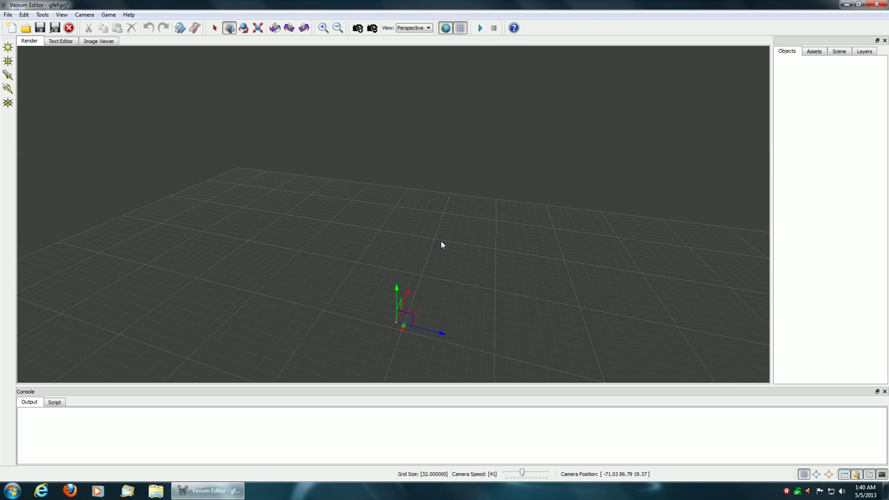
right_click_drag(465, 262, 466, 328)
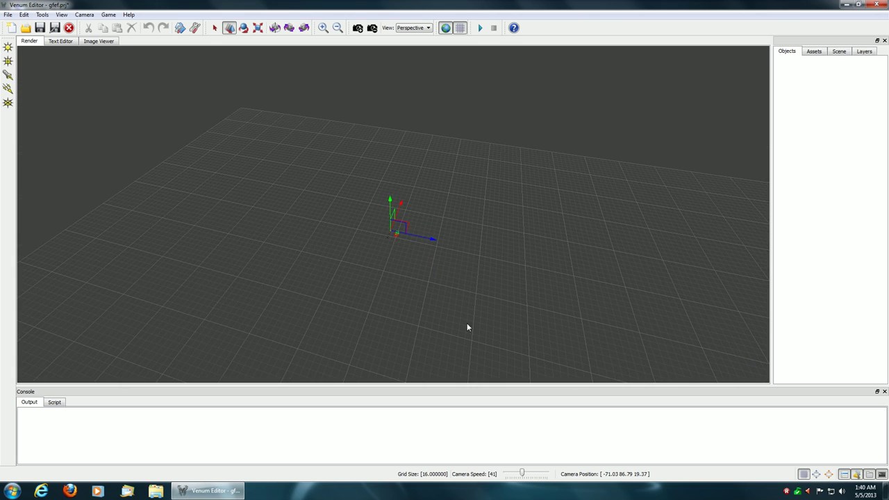
Bring the camera close to the lights and reduce the grid size to 1.
scroll(452, 316, "up", 5)
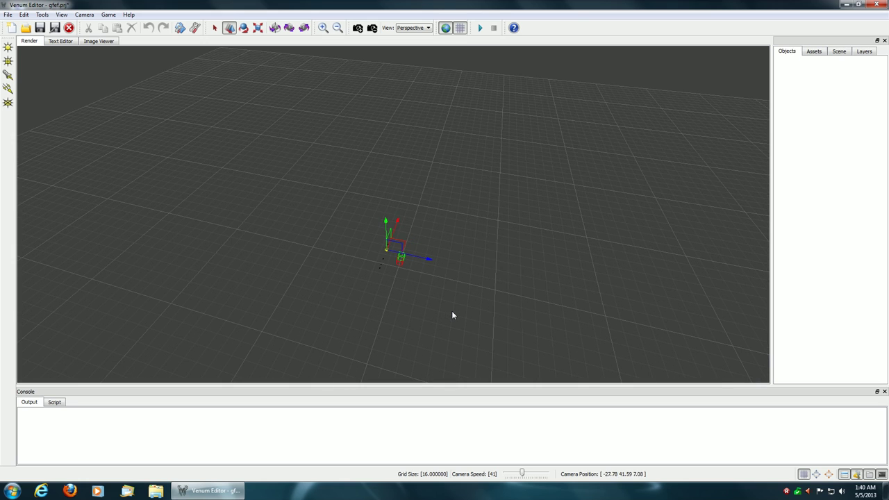
key("[")
key("[")
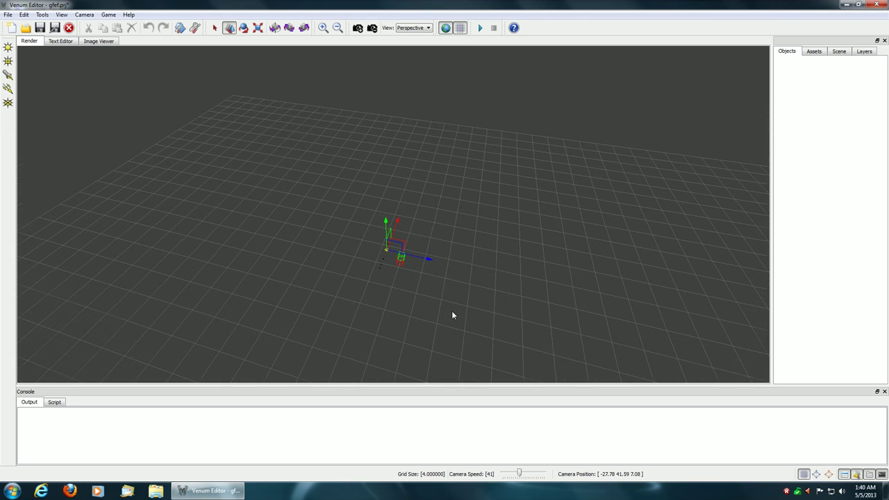
right_click_drag(452, 315, 408, 324)
scroll(452, 315, "up", 3)
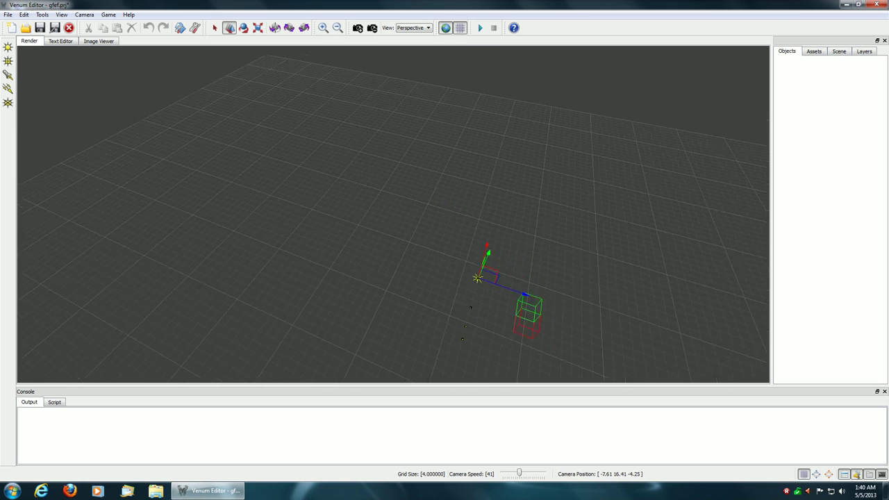
key("bracketleft")
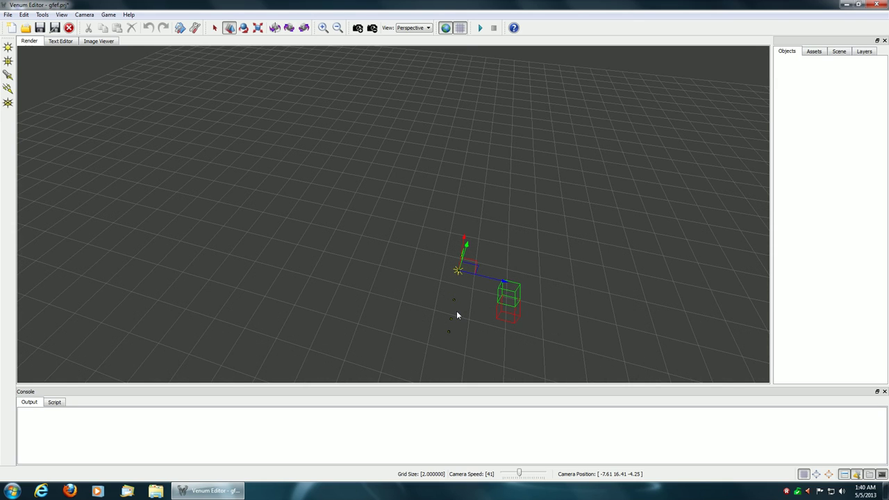
key("bracketleft")
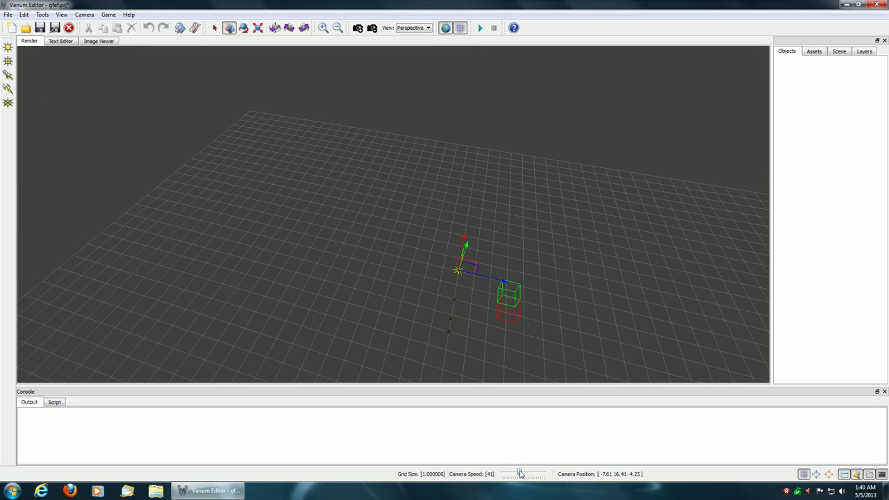
Set the camera speed to 1 and fly the camera slowly up to the row of lights.
left_click_drag(519, 472, 487, 478)
right_click_drag(479, 323, 372, 321)
key("w")
key("w")
key("s")
right_click_drag(393, 214, 361, 190)
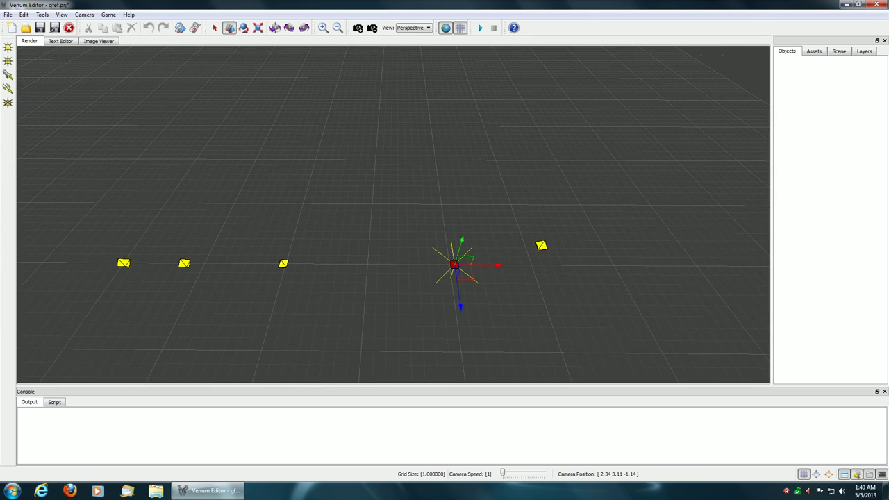
Move the spot light with grid snap on, turn Grid Snap off and reposition it freely away from the point light.
left_click(542, 247)
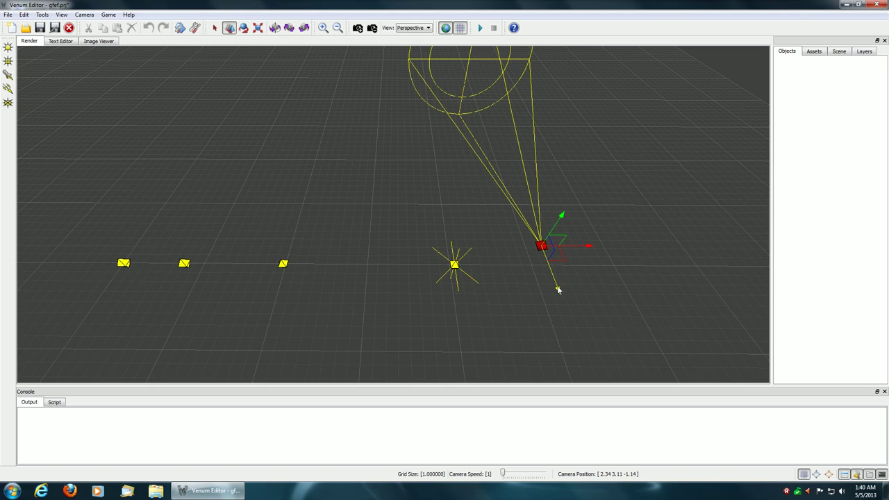
left_click_drag(559, 290, 449, 170)
left_click(25, 15)
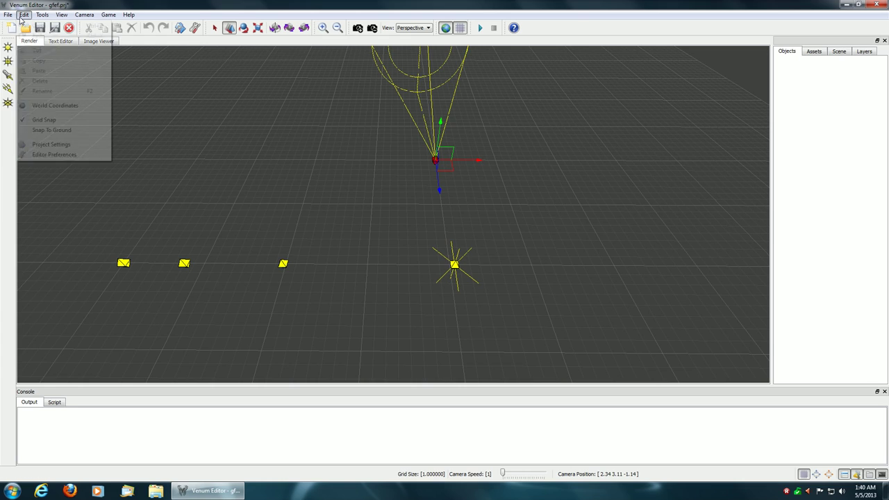
left_click(50, 122)
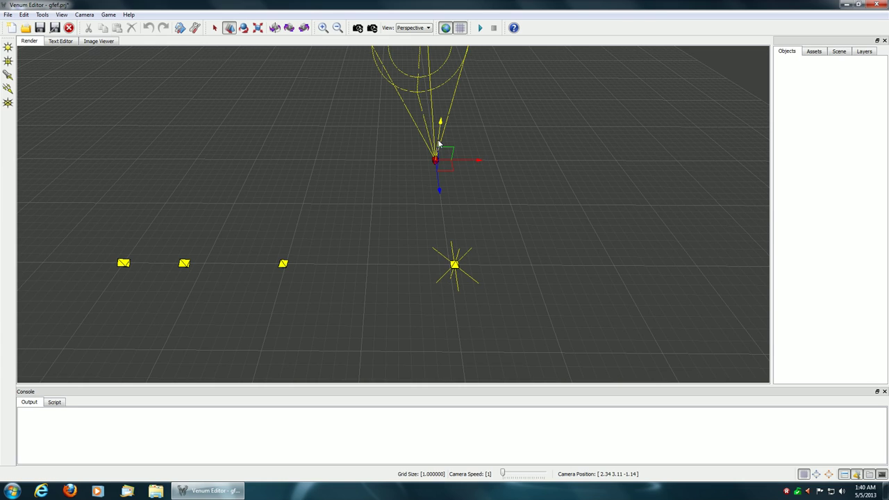
left_click_drag(438, 139, 528, 127)
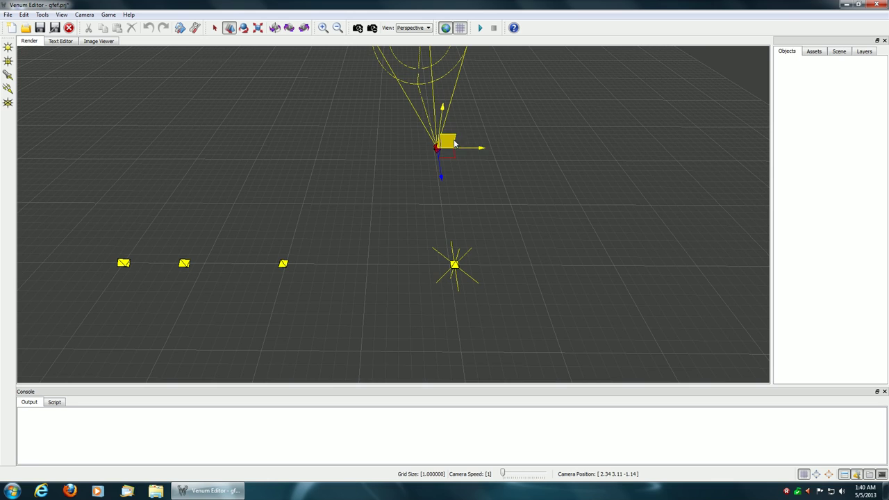
left_click_drag(451, 144, 663, 174)
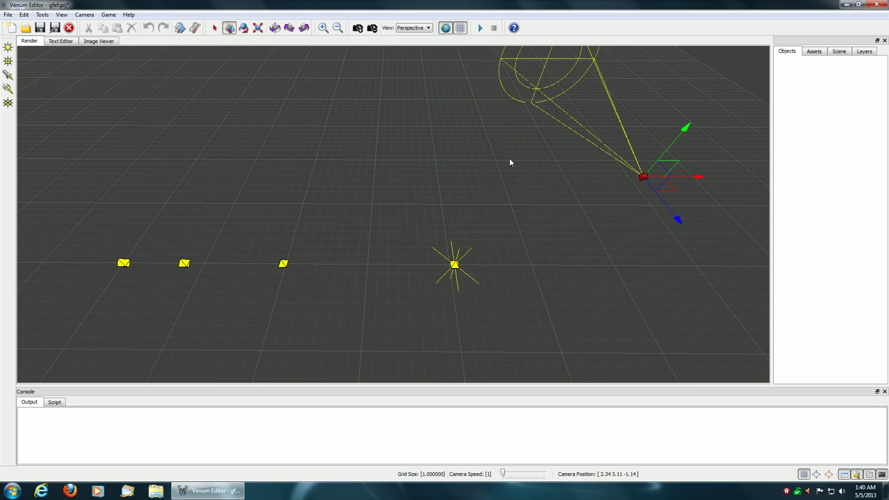
Review the auto backup options in the project settings and close them.
left_click(180, 27)
left_click(398, 185)
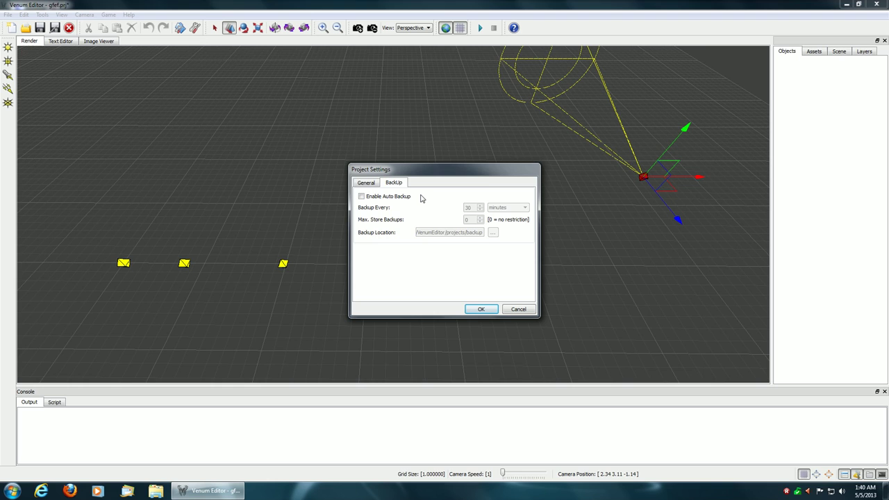
left_click(480, 309)
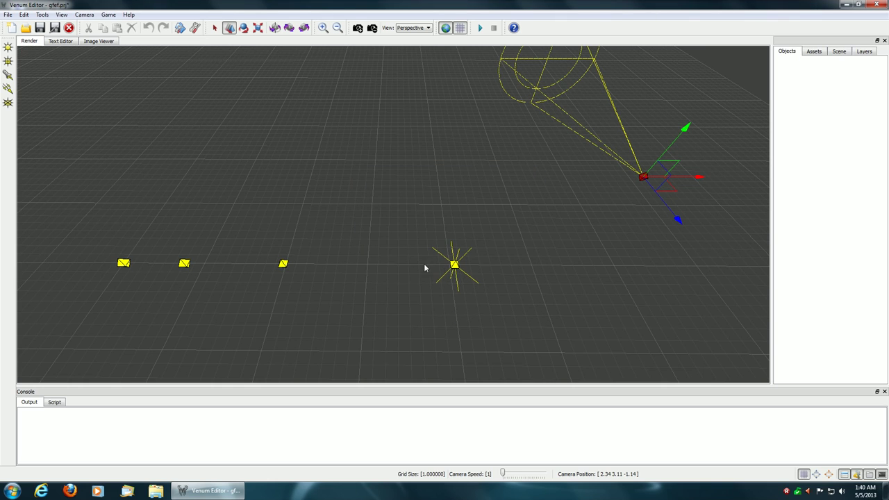
View the lights from the opposite side, zooming in and out to examine the whole scene.
middle_click_drag(377, 220, 424, 221)
key("s")
right_click_drag(423, 221, 149, 213)
key("d")
key("w")
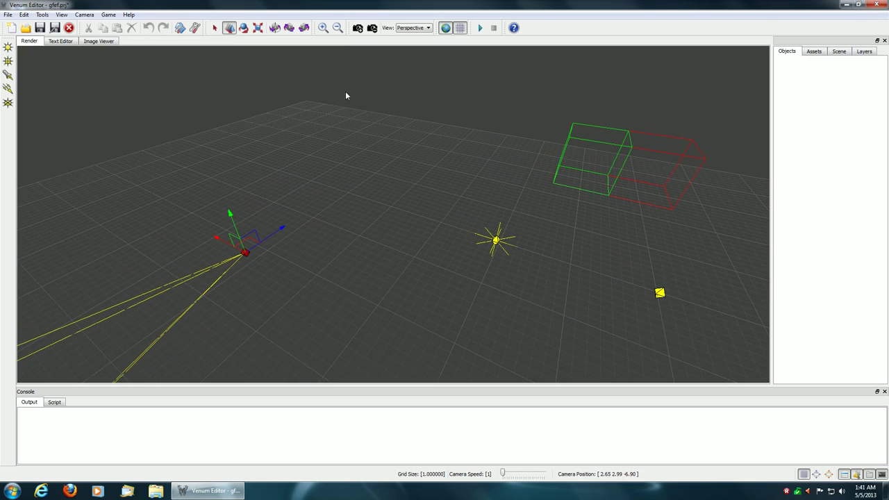
left_click(324, 28)
left_click(325, 27)
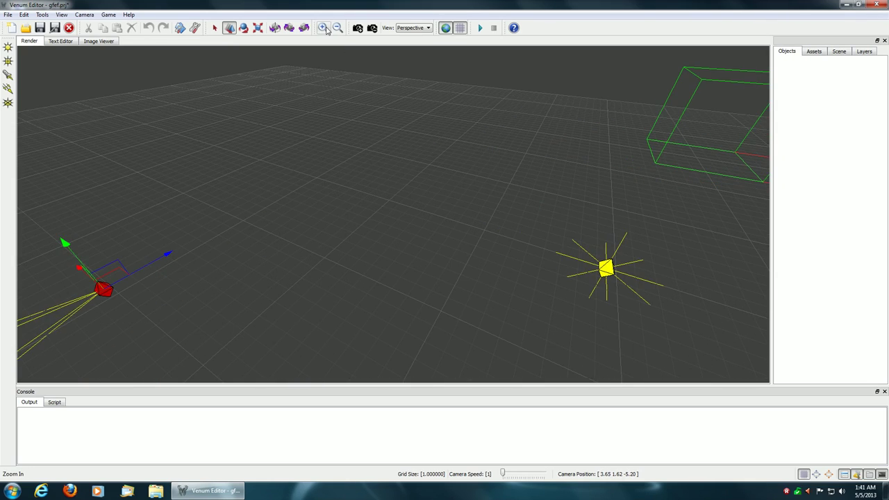
left_click(337, 28)
left_click(336, 28)
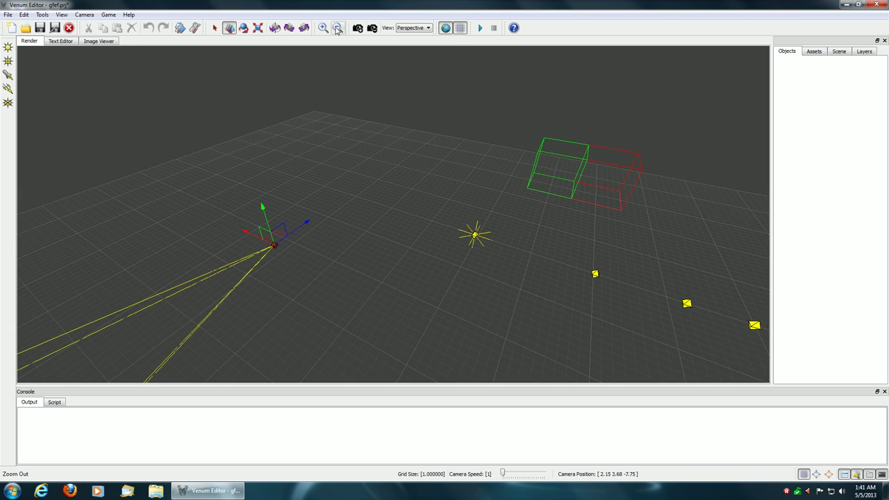
right_click_drag(381, 116, 363, 113)
key("s")
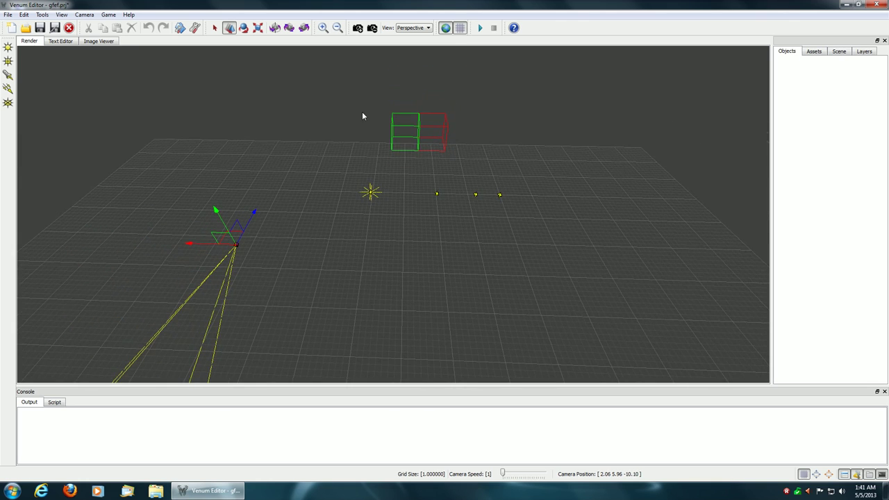
Try sliding the light toolbar along its edge and docking the Objects panel beside it, restoring both to their original places.
left_click_drag(8, 41, 6, 160)
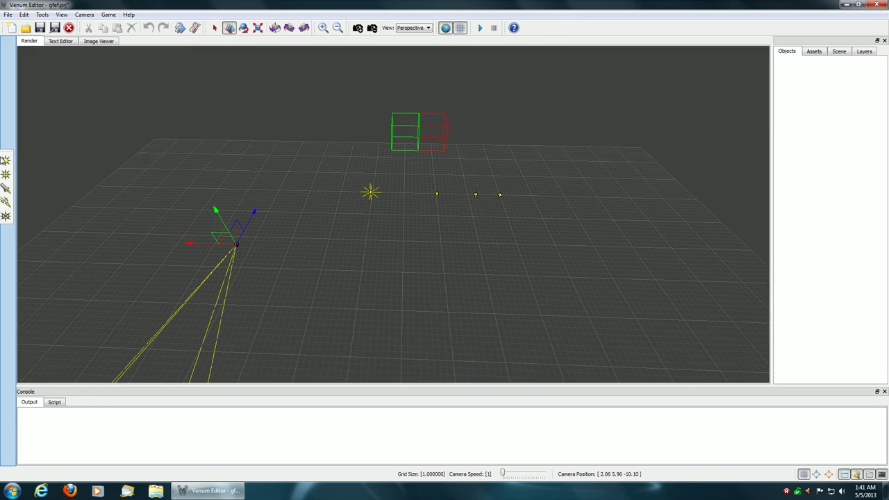
left_click_drag(847, 42, 32, 80)
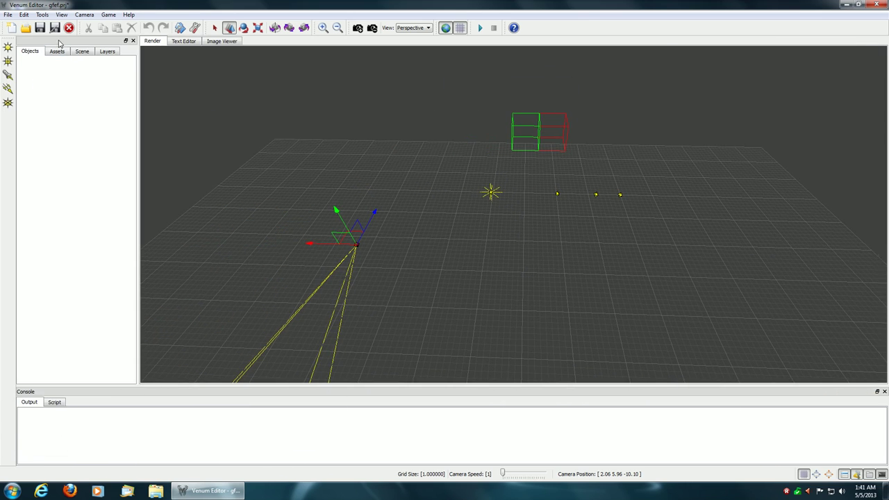
left_click_drag(59, 44, 855, 55)
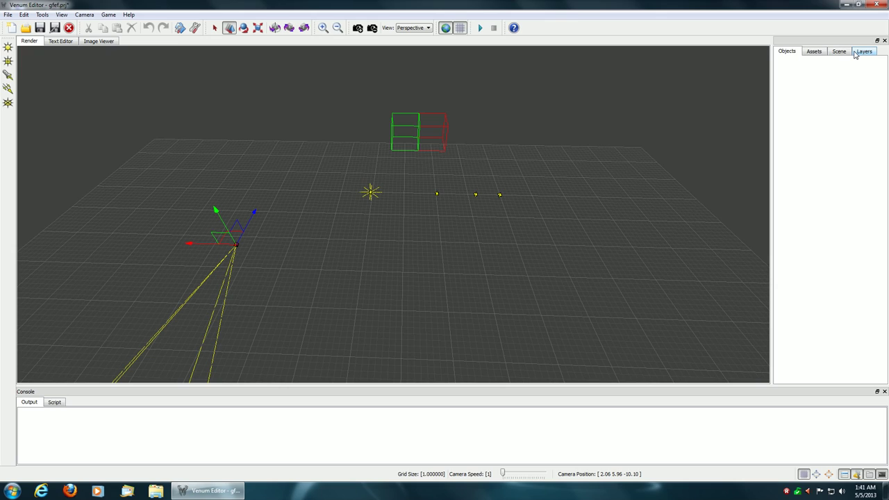
Move the spot light along its red axis toward the point light.
right_click_drag(695, 181, 559, 142)
key("w")
right_click_drag(507, 164, 409, 165)
key("s")
key("s")
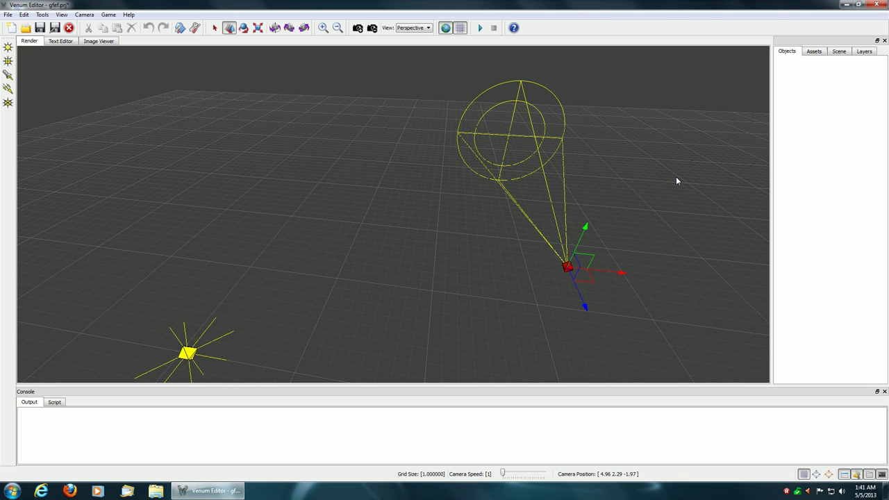
right_click_drag(650, 206, 606, 278)
key("s")
key("w")
key("w")
key("s")
key("s")
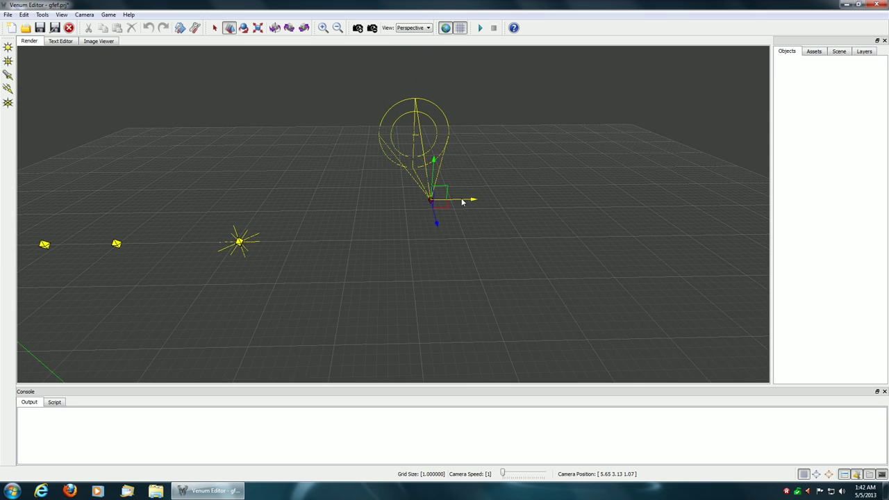
left_click_drag(474, 201, 409, 200)
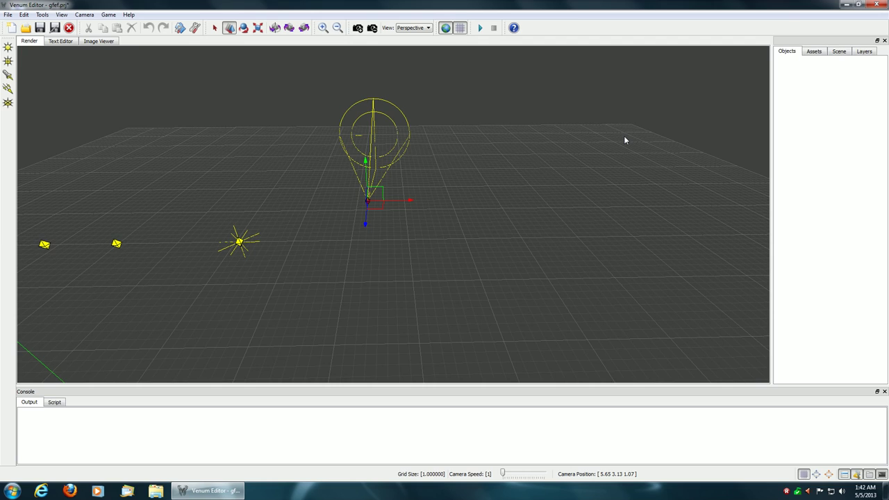
right_click_drag(571, 165, 605, 146)
key("a")
key("w")
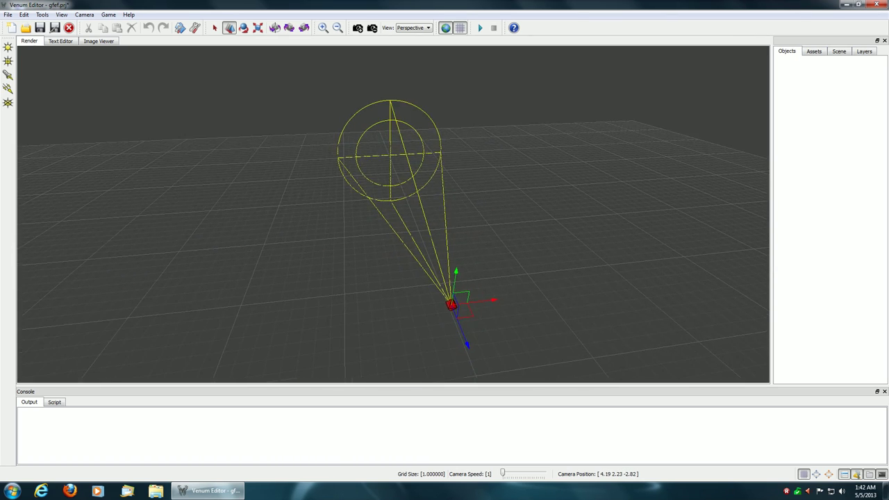
key("s")
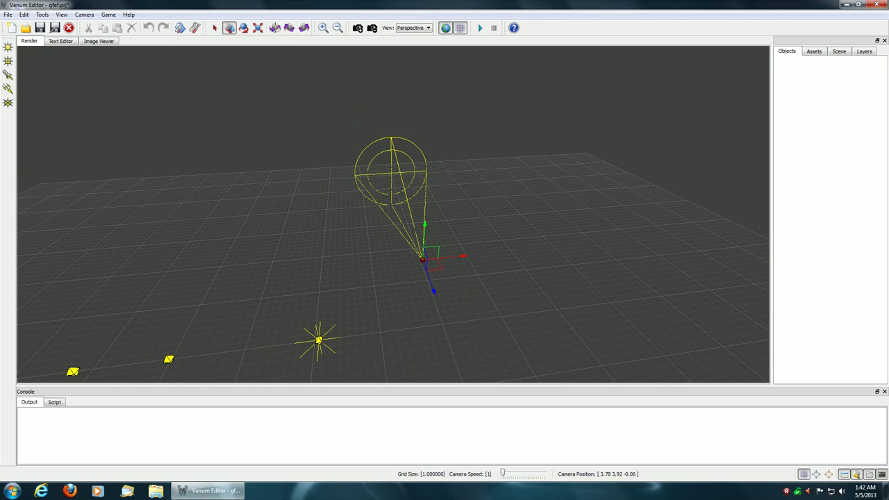